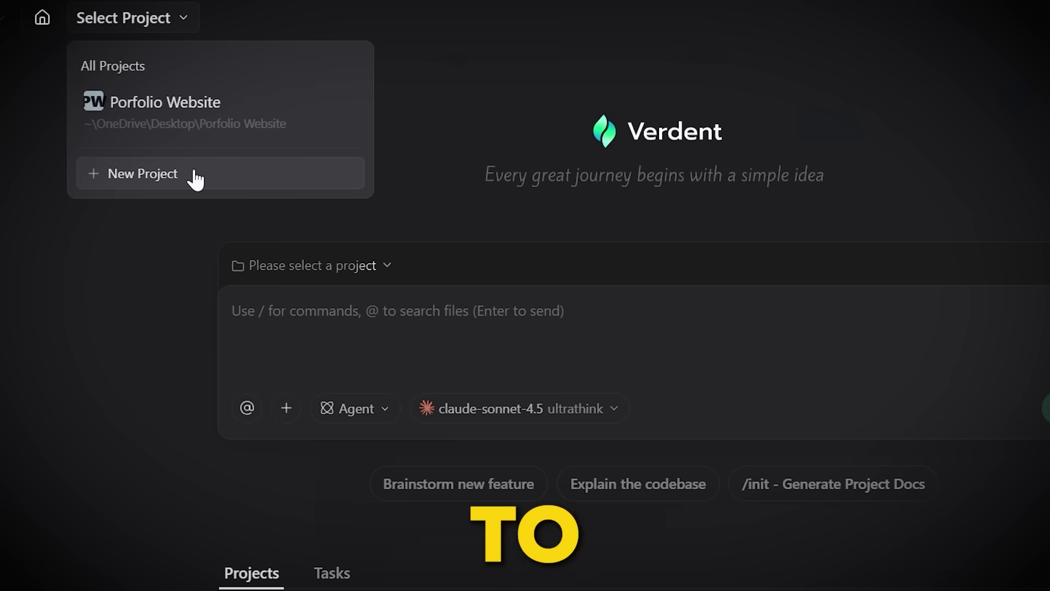
Create project_tracker_app and send the Kanban tracker request using gemini-3-pro-preview high
click(195, 175)
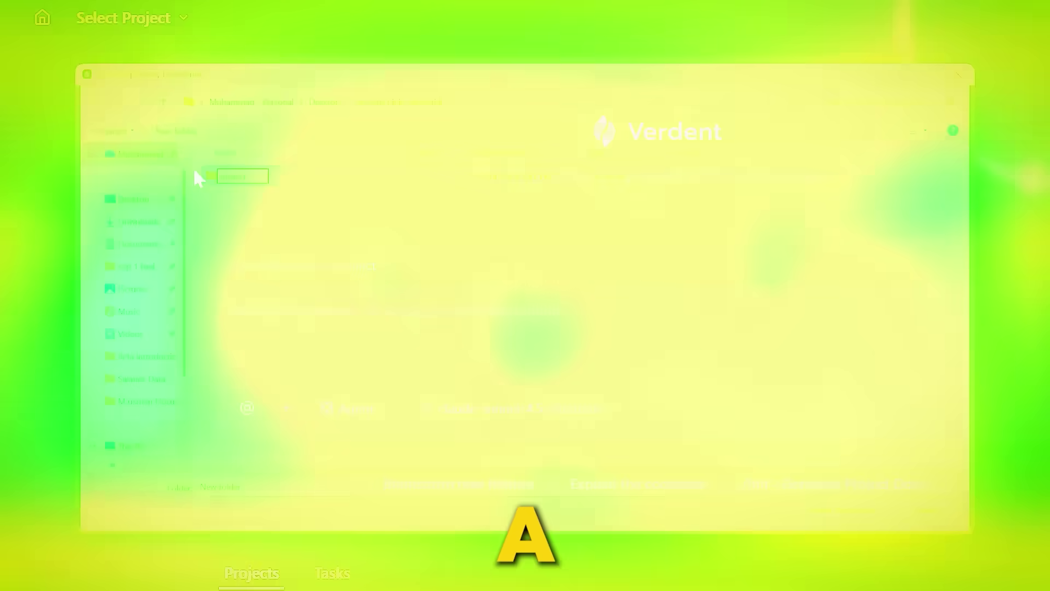
text(project_tracker_app)
key(Return)
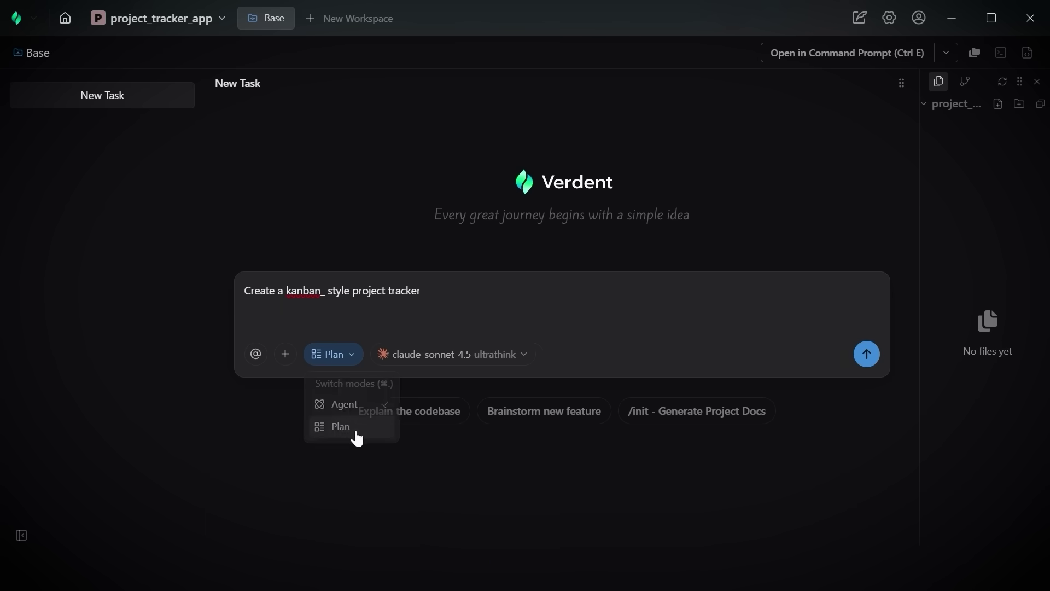
click(461, 364)
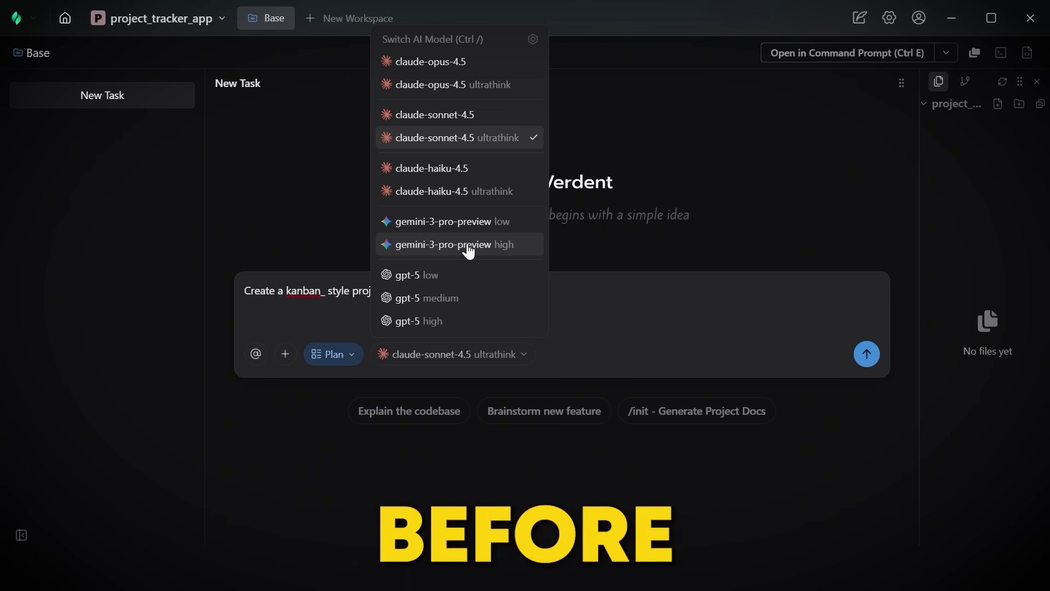
click(468, 250)
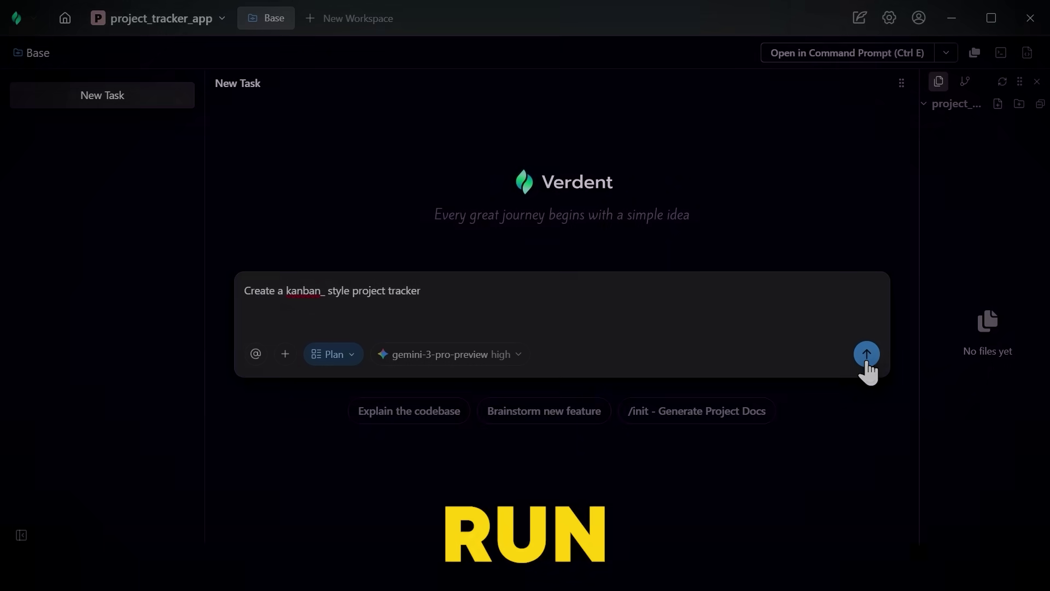
click(867, 356)
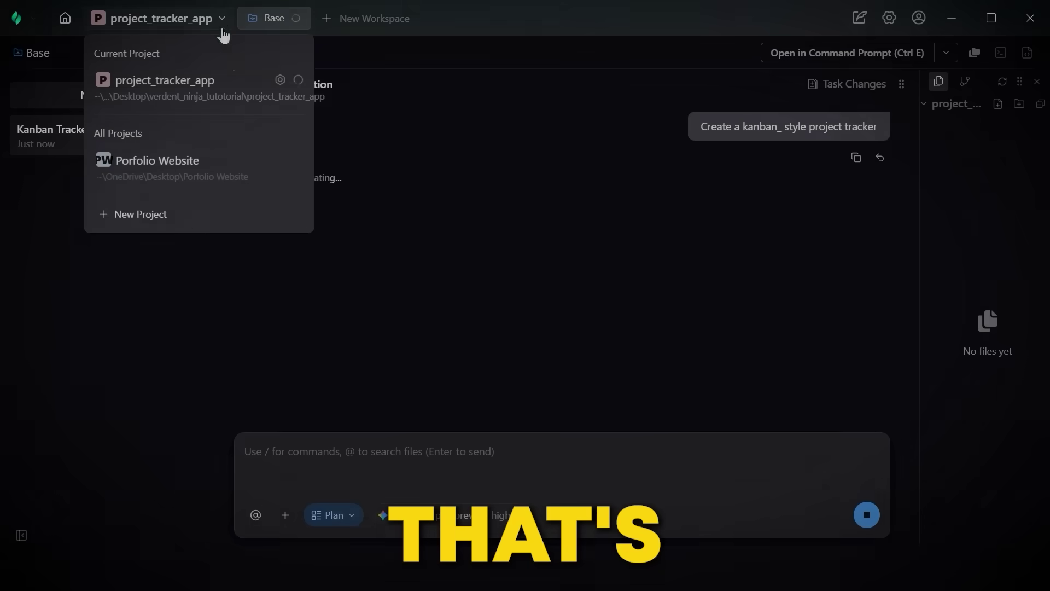
Create time_tracker_app and send the Next.js time tracker request with claude-sonnet-4.5 ultrathink
click(192, 216)
text(time_trac)
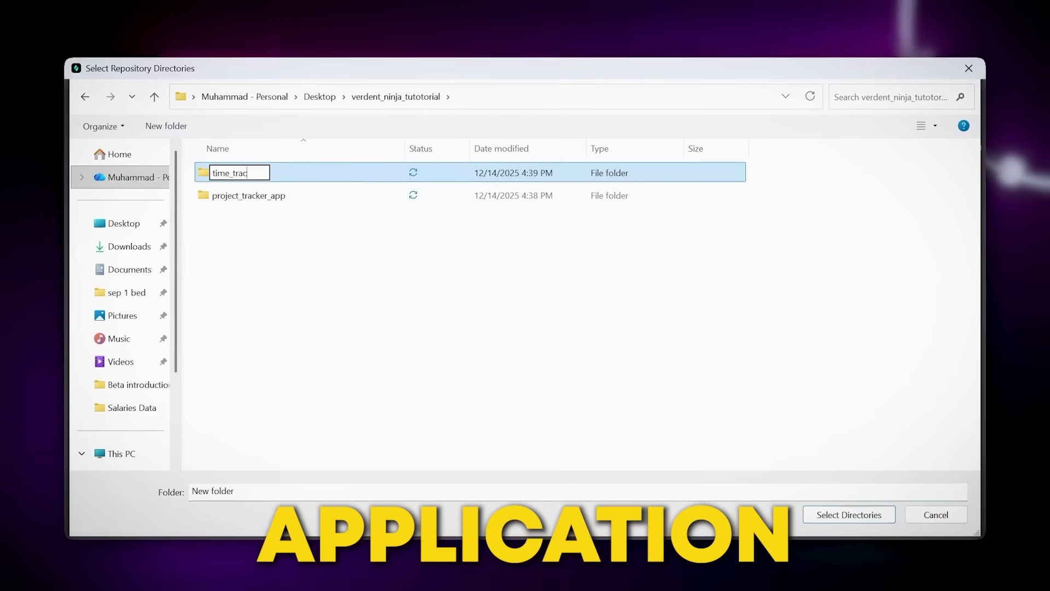
text(ker_app)
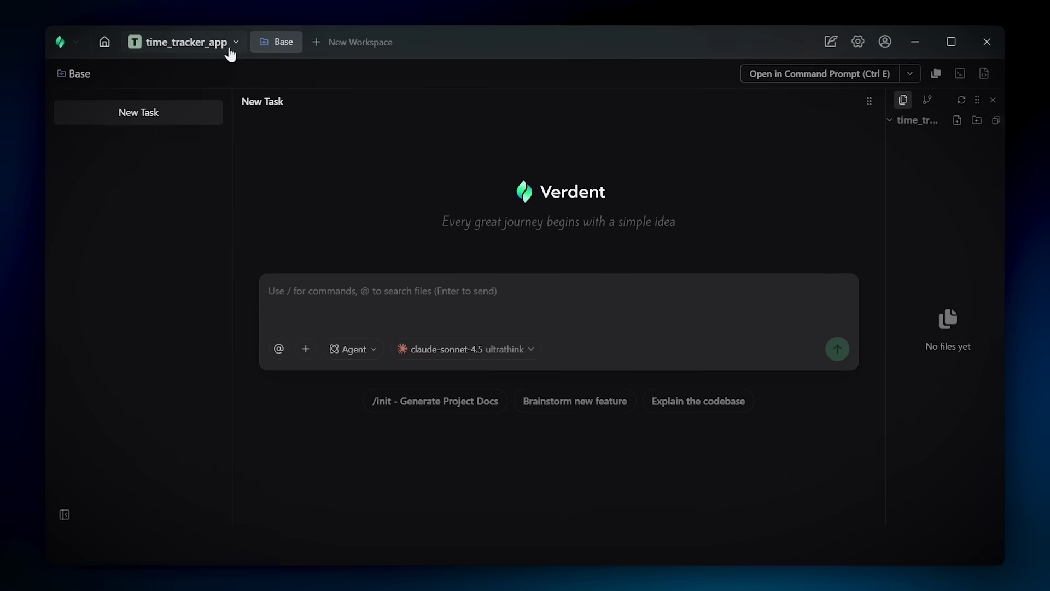
click(229, 48)
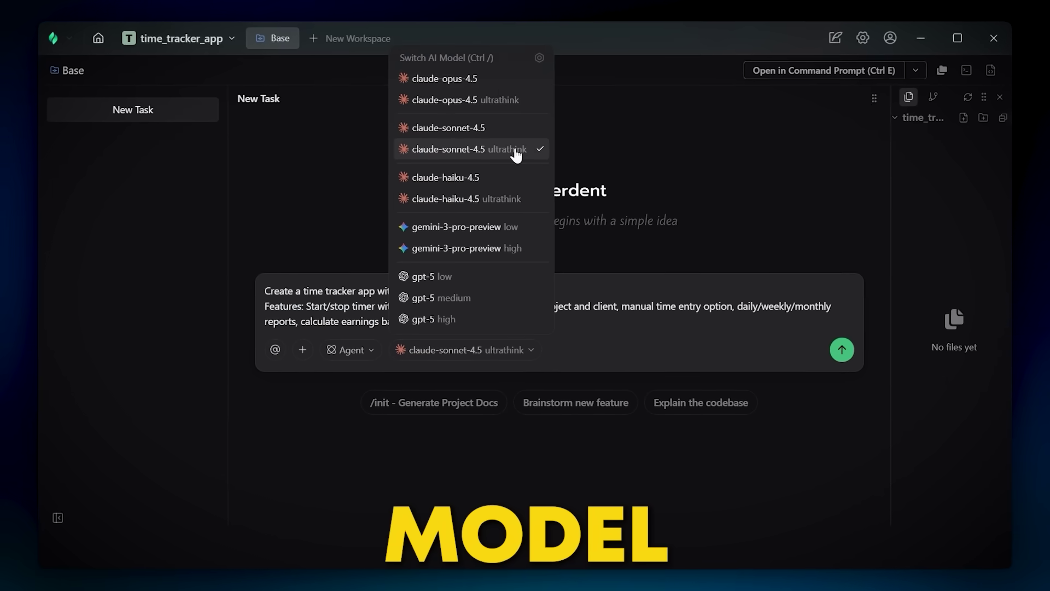
click(516, 149)
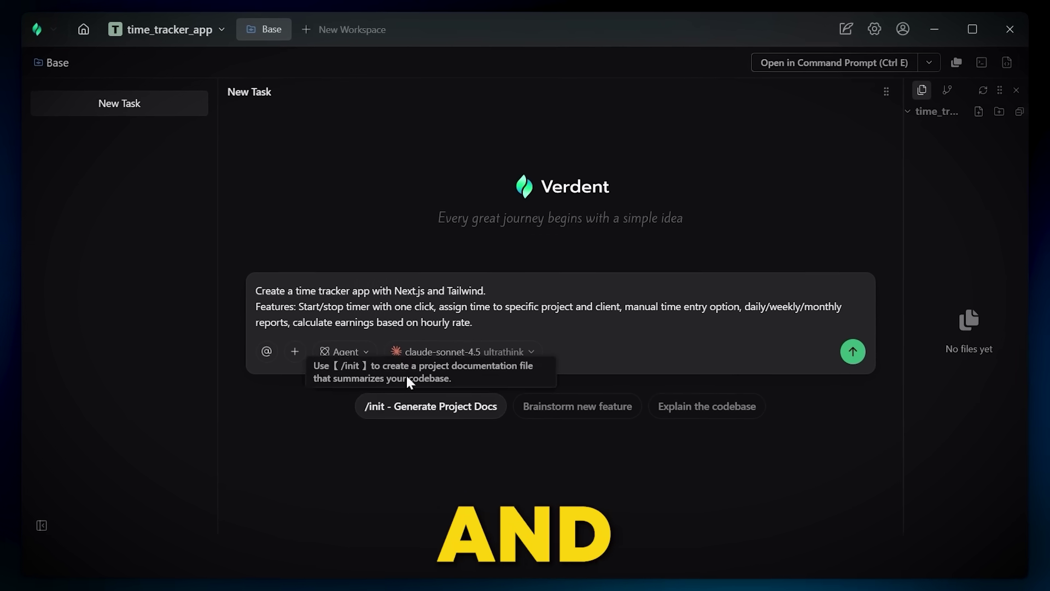
click(857, 359)
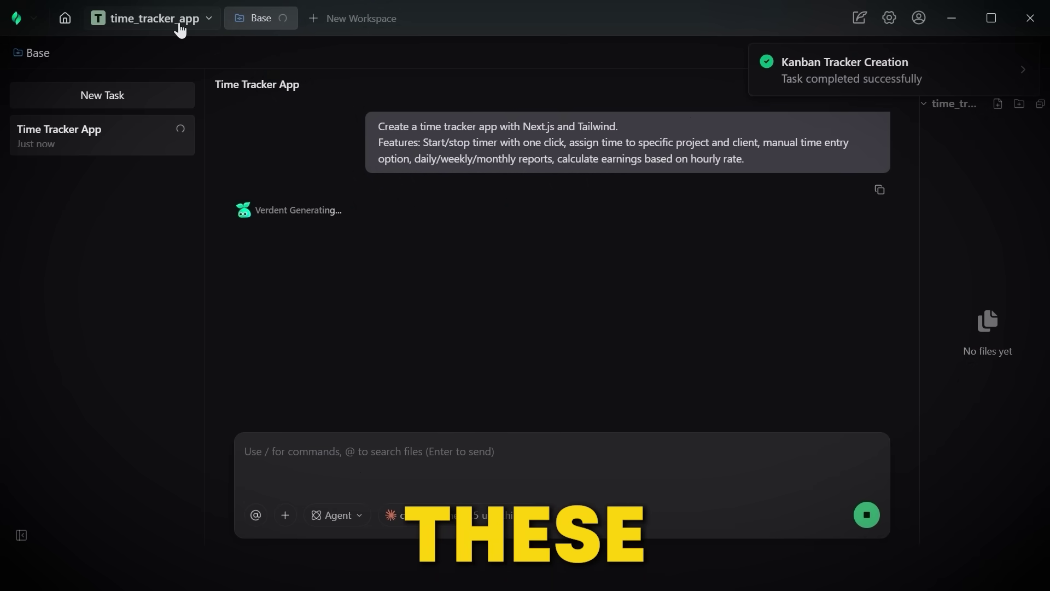
click(180, 31)
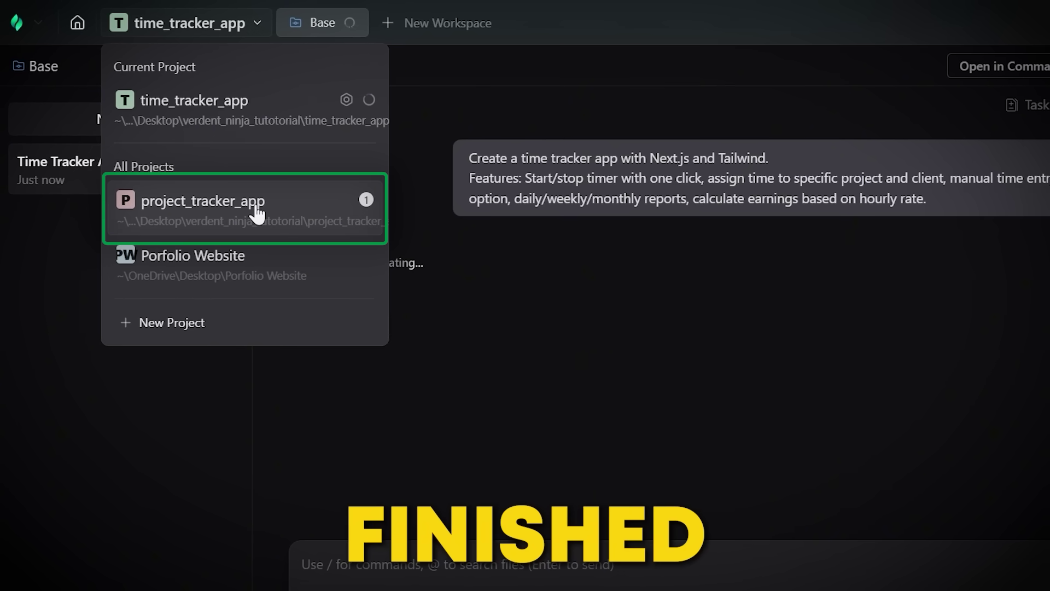
Switch to project_tracker_app and open its full Kanban implementation plan
click(256, 211)
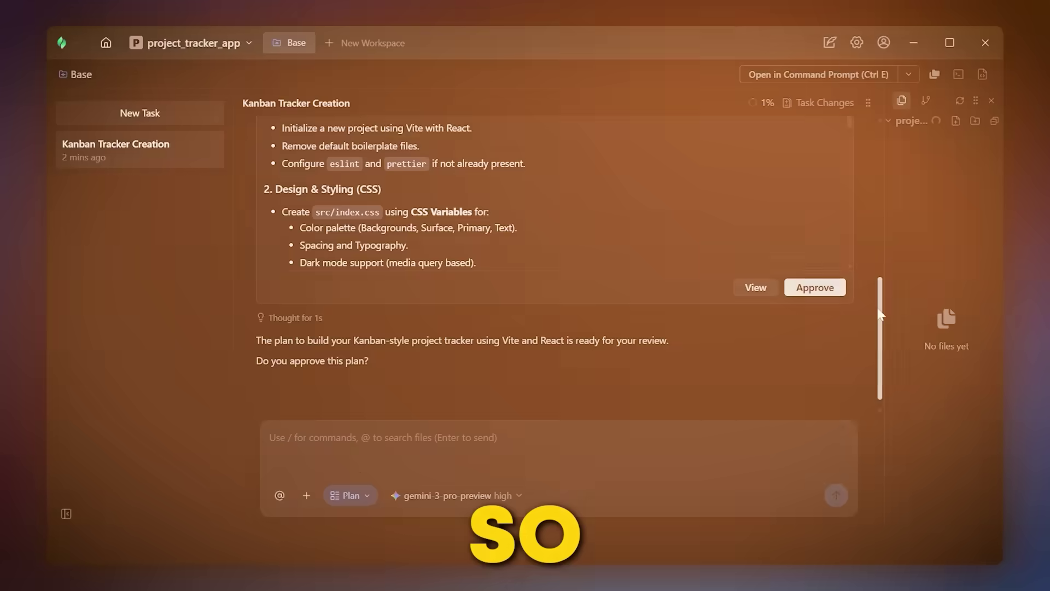
scroll(881, 282, up, 2)
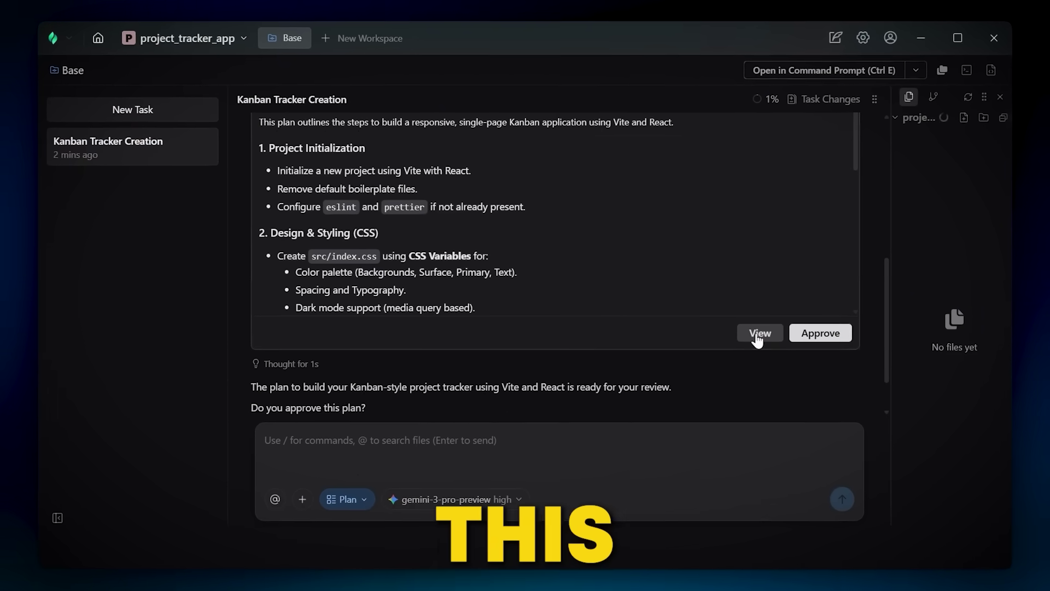
click(755, 334)
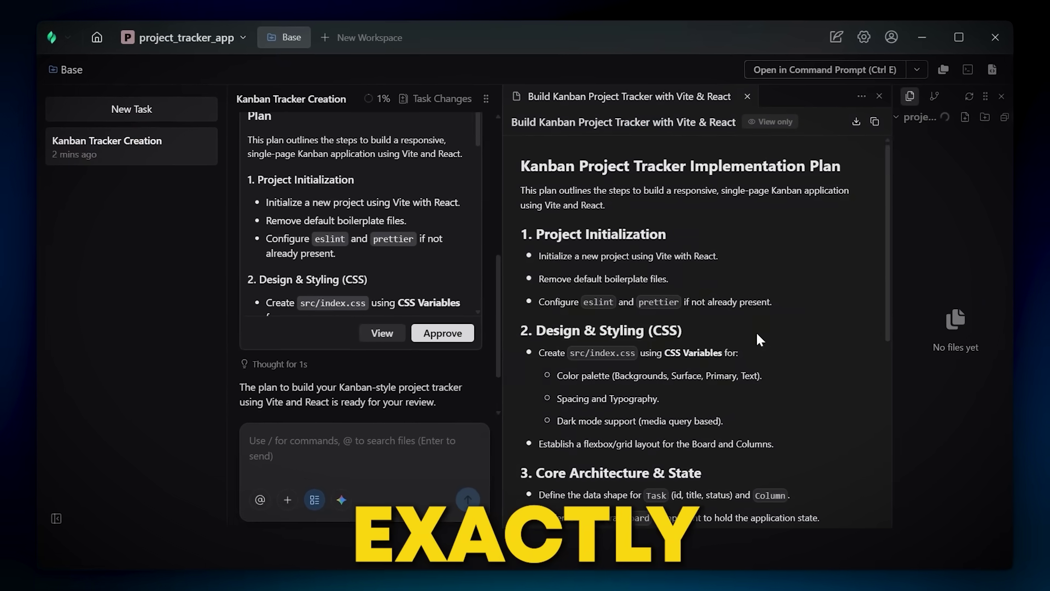
scroll(880, 264, down, 2)
scroll(879, 259, down, 3)
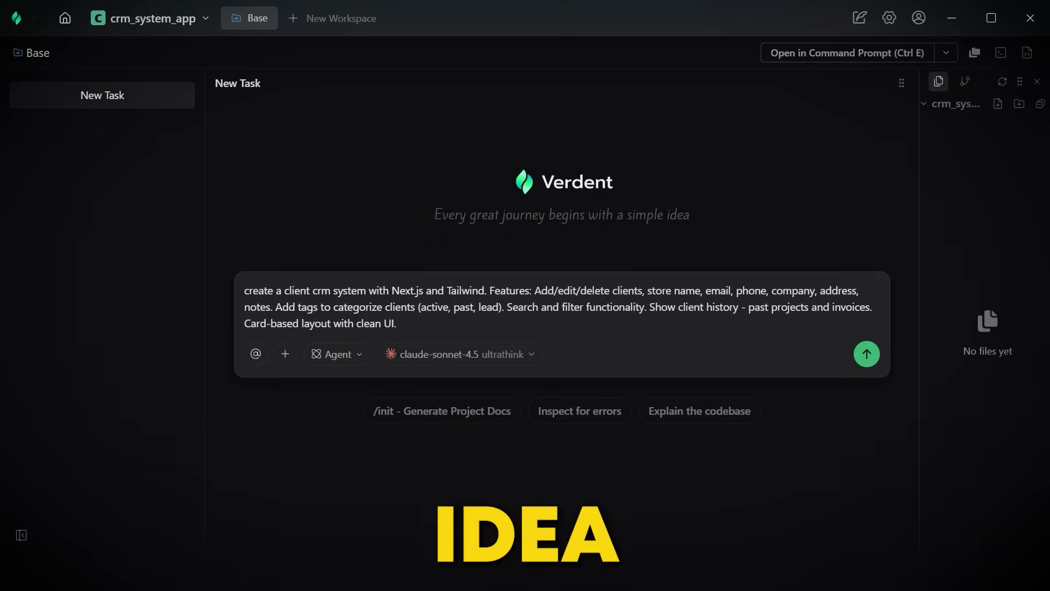
Send the client CRM request in crm_system_app and view all running projects
click(866, 355)
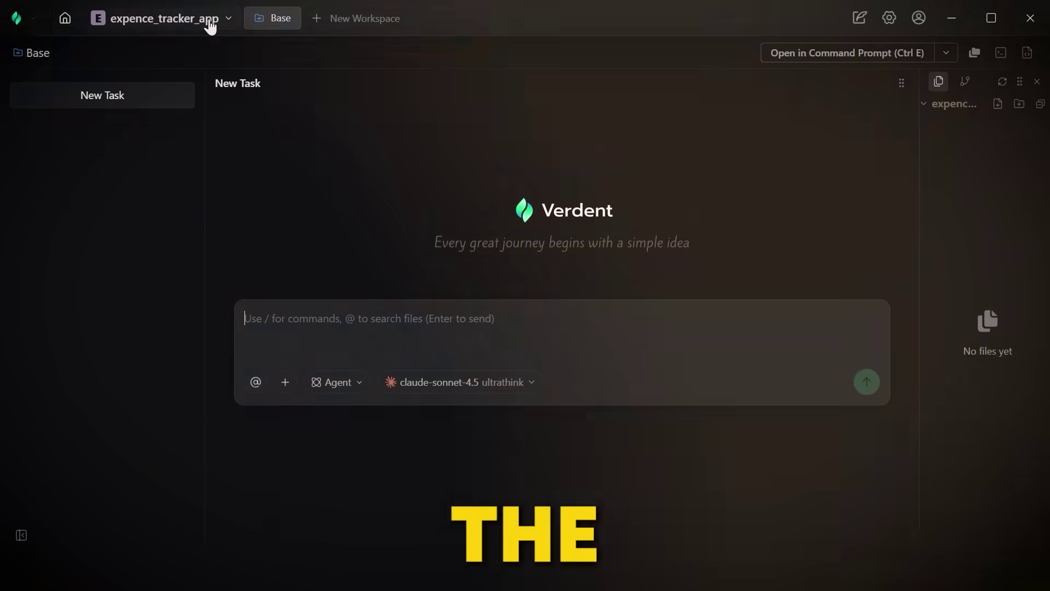
click(211, 26)
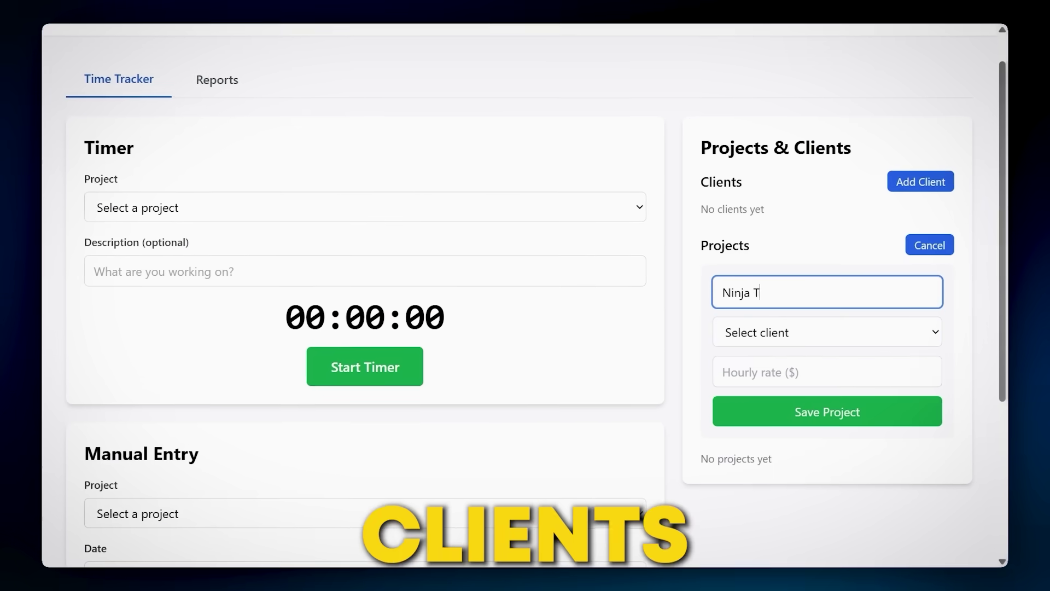
text(ech)
Assign a client to the Ninja Tech project and start its timer
click(813, 332)
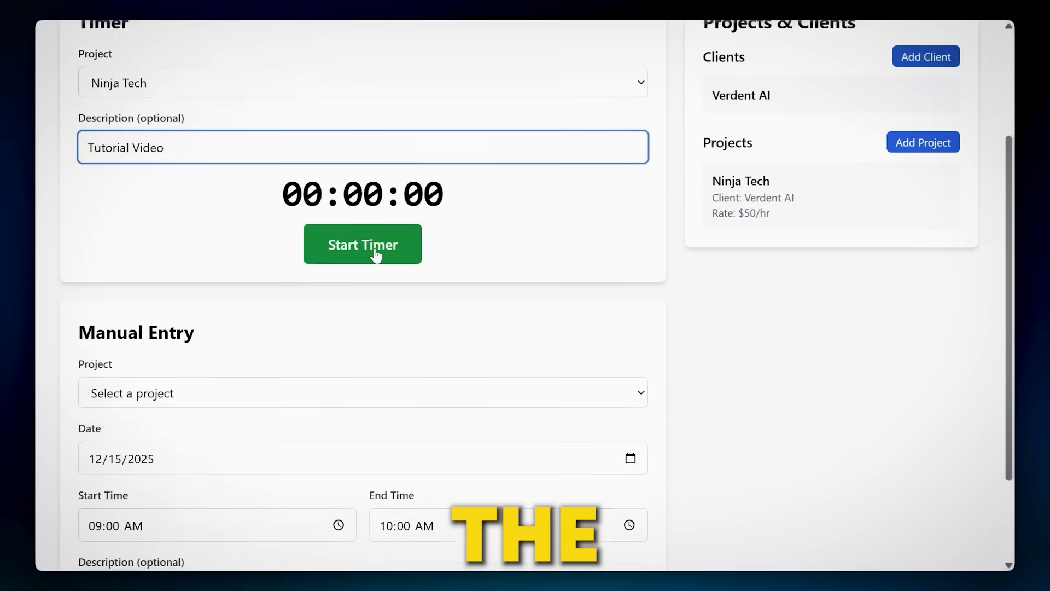
click(372, 251)
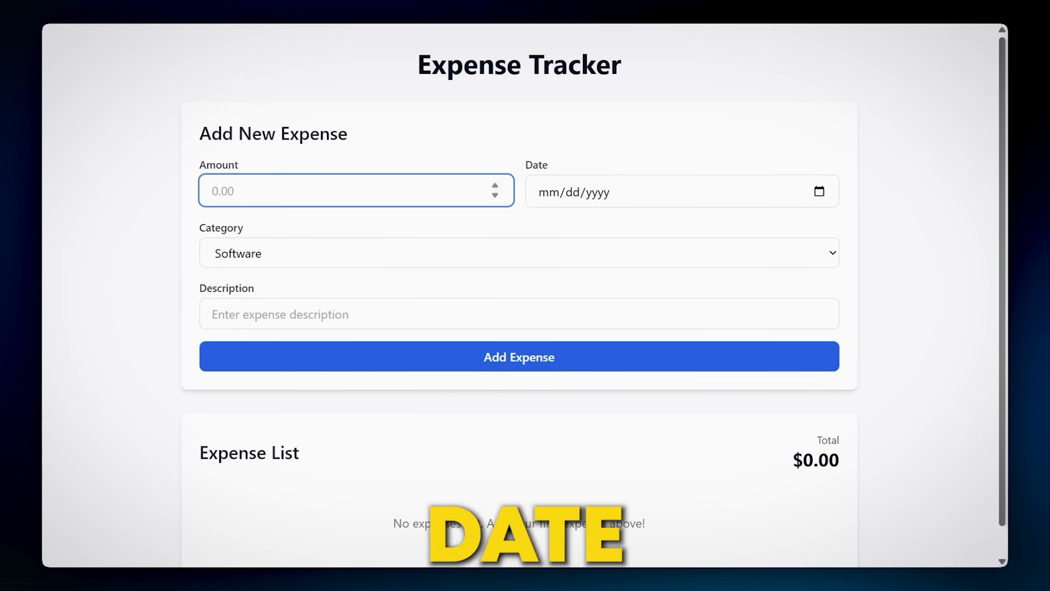
text(30)
Enter a $30 Travel expense dated Dec 14, 2025 for bus fare
click(820, 191)
click(519, 253)
click(417, 323)
key(Tab)
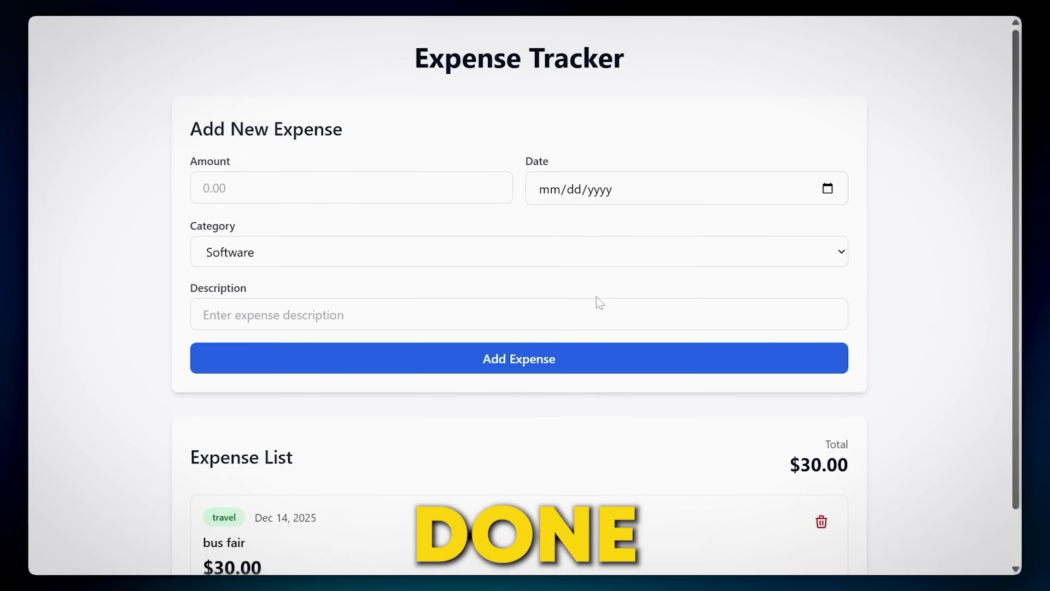
scroll(600, 302, down, 2)
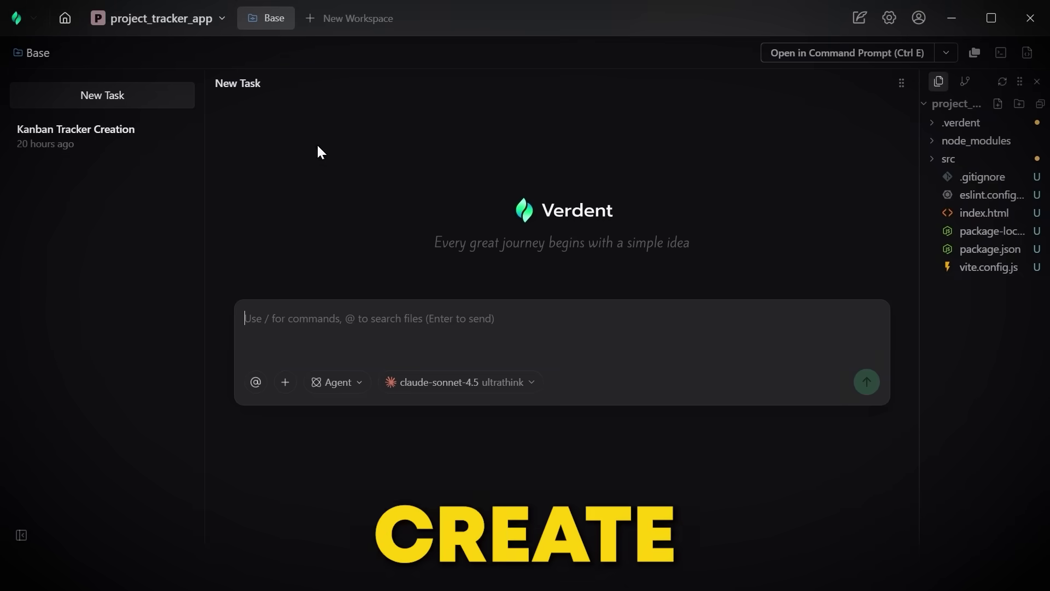
text(odify some)
Send the project card view modification request and bring up the project list
key(Return)
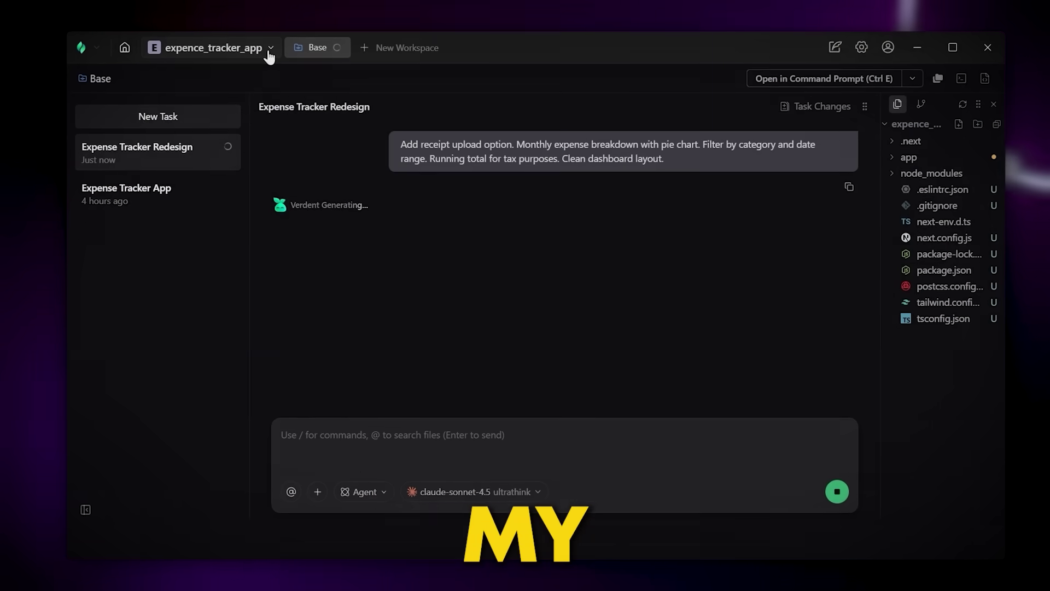
click(268, 50)
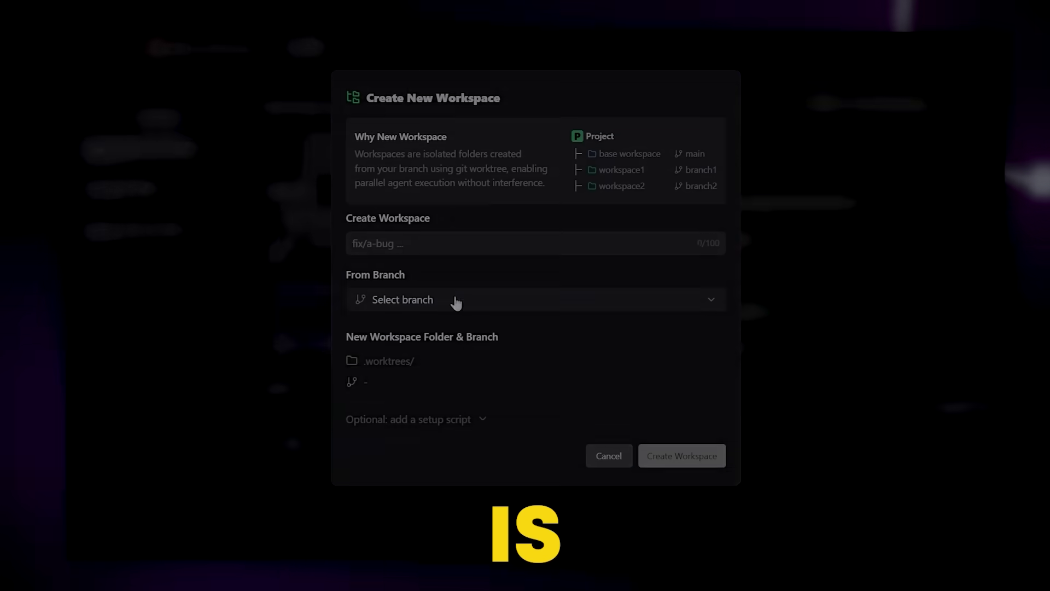
Create a new-ui workspace branched from main
click(457, 301)
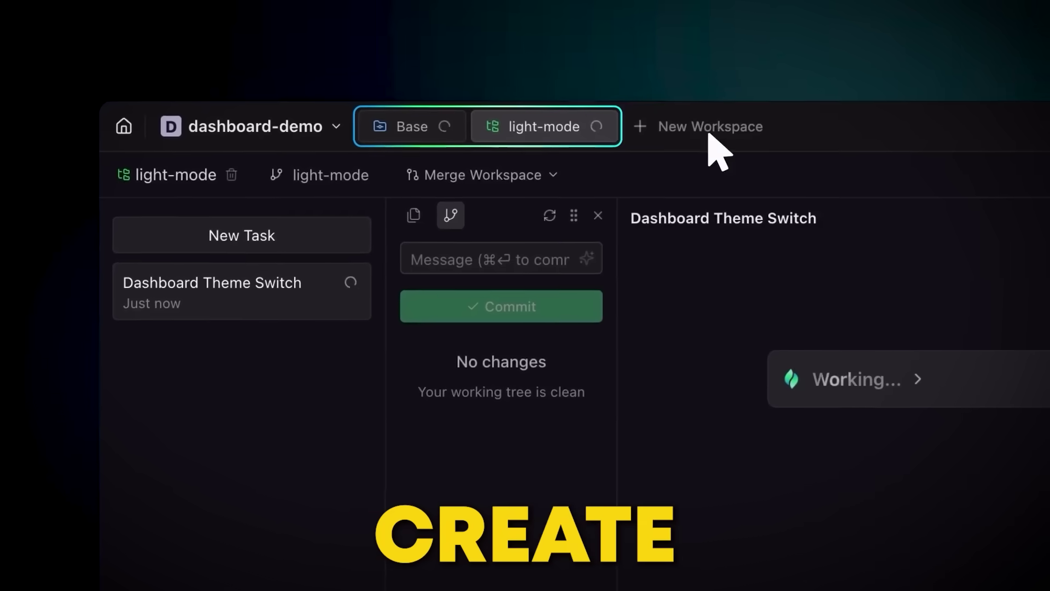
click(709, 135)
key(Return)
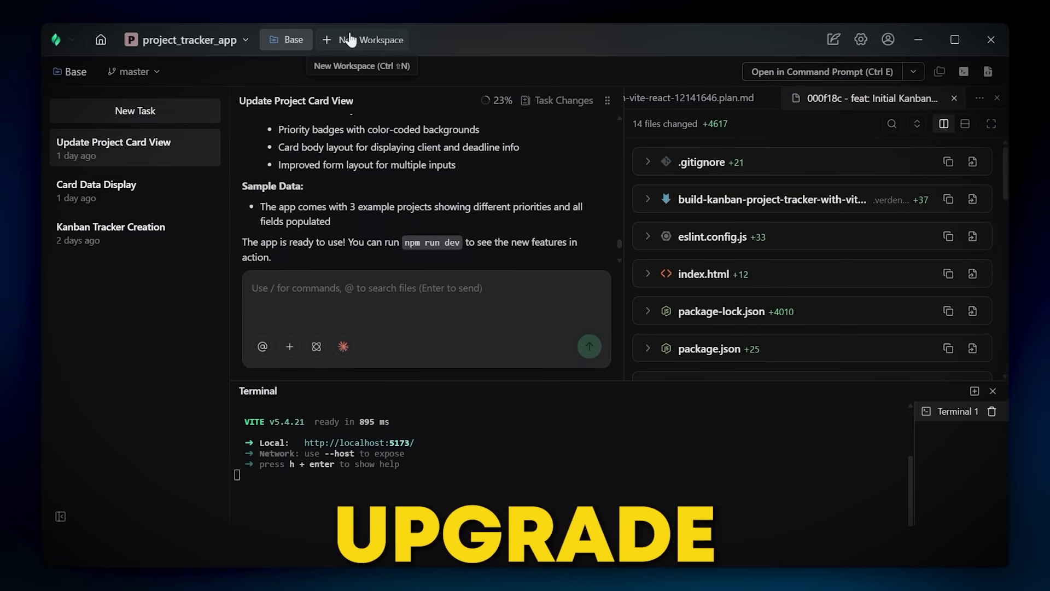
Create the Feature_typography workspace and send its typography polish request
click(349, 38)
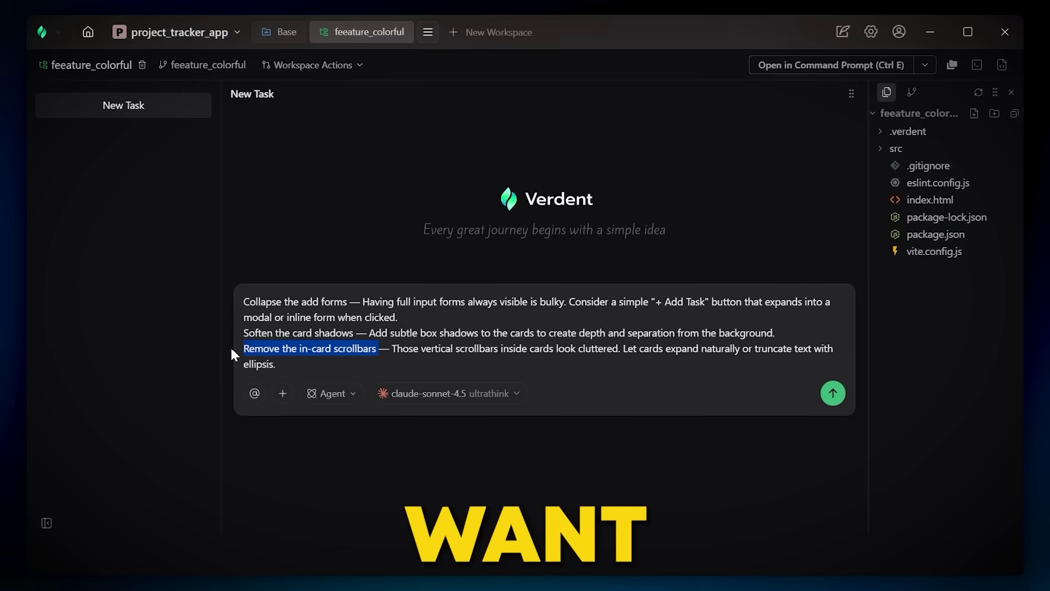
key(Return)
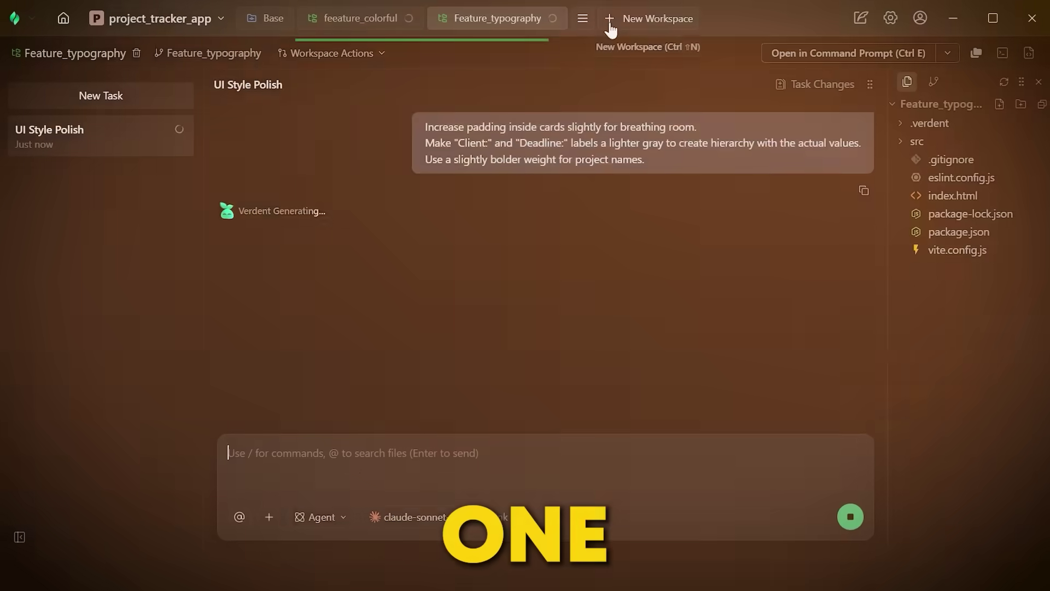